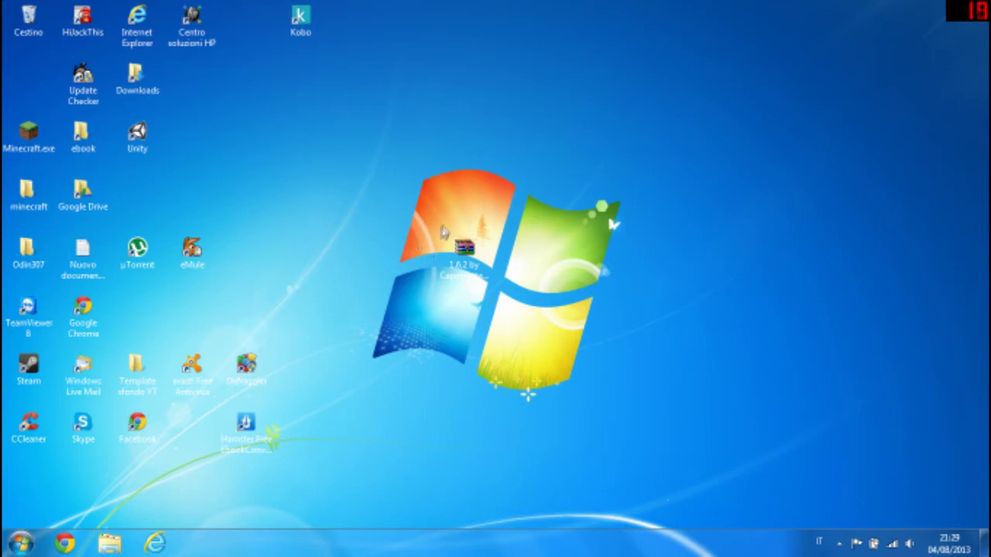
Open the archive 1.6.2 by Capomatteo.rar from the desktop and reposition its window
{"action": "right_click", "coordinate": [407, 226]}
{"action": "left_click", "coordinate": [408, 215]}
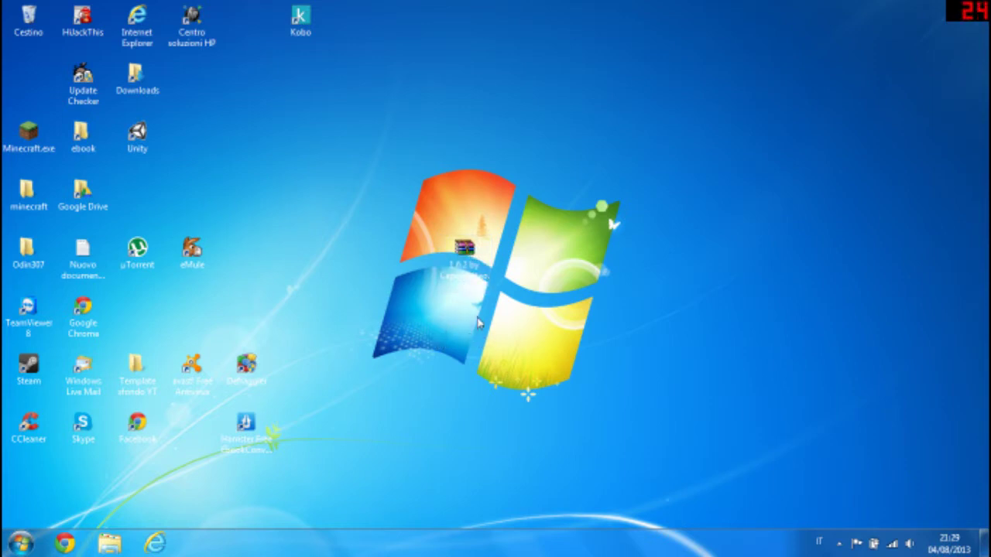
{"action": "double_click", "coordinate": [464, 255]}
{"action": "left_click_drag", "start_coordinate": [264, 133], "coordinate": [358, 92]}
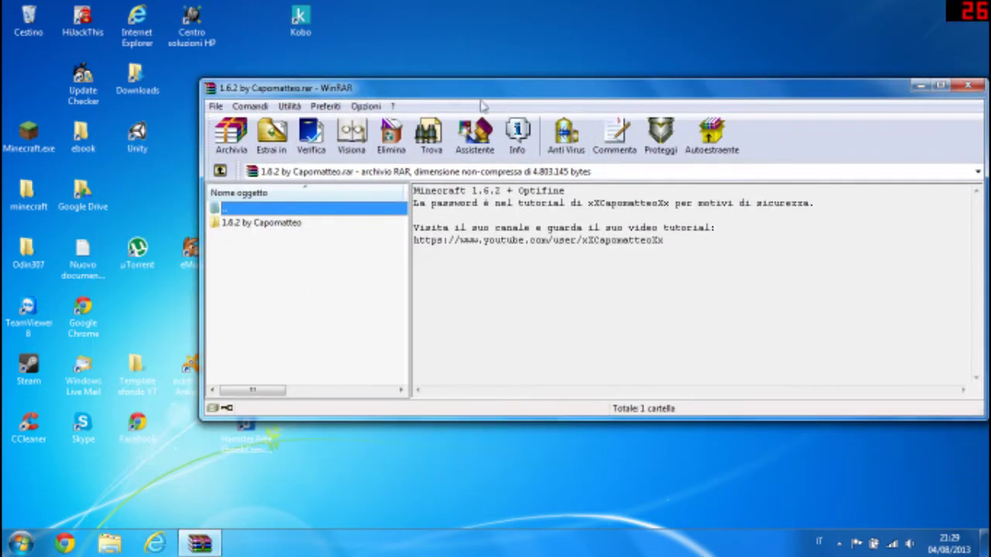
{"action": "mouse_move", "coordinate": [552, 103]}
{"action": "left_mouse_down"}
{"action": "mouse_move", "coordinate": [552, 50]}
{"action": "mouse_move", "coordinate": [540, 35]}
{"action": "mouse_move", "coordinate": [536, 101]}
{"action": "mouse_move", "coordinate": [547, 86]}
{"action": "left_mouse_up"}
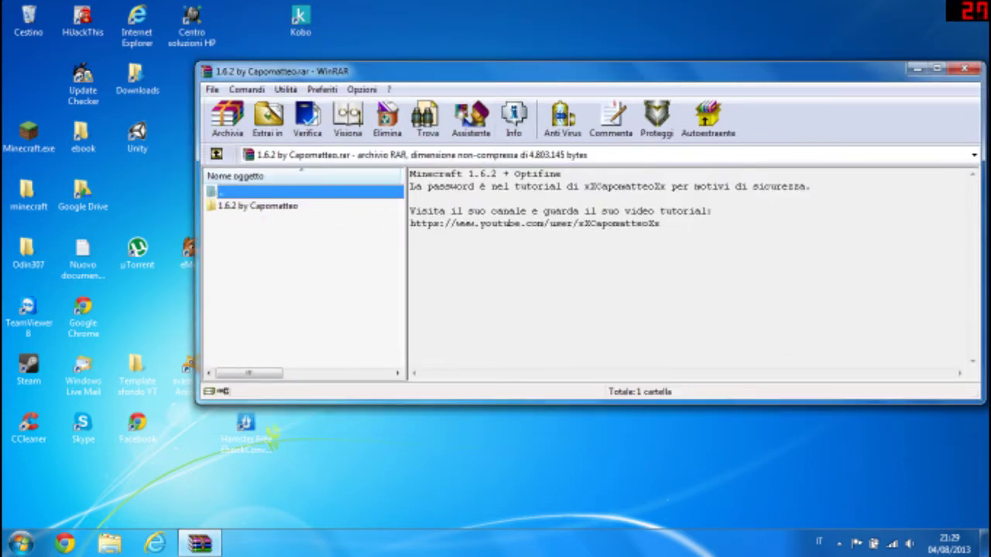
Read the archive's comment text about the Minecraft 1.6.2 + Optifine package, the password and the video tutorial
{"action": "left_click_drag", "start_coordinate": [409, 174], "coordinate": [410, 198]}
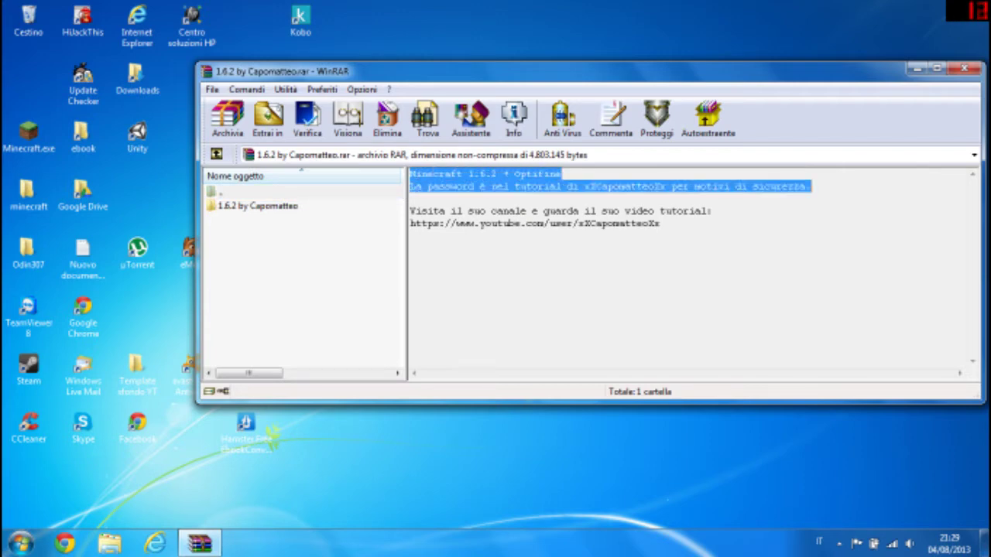
{"action": "left_click_drag", "start_coordinate": [410, 198], "coordinate": [660, 224]}
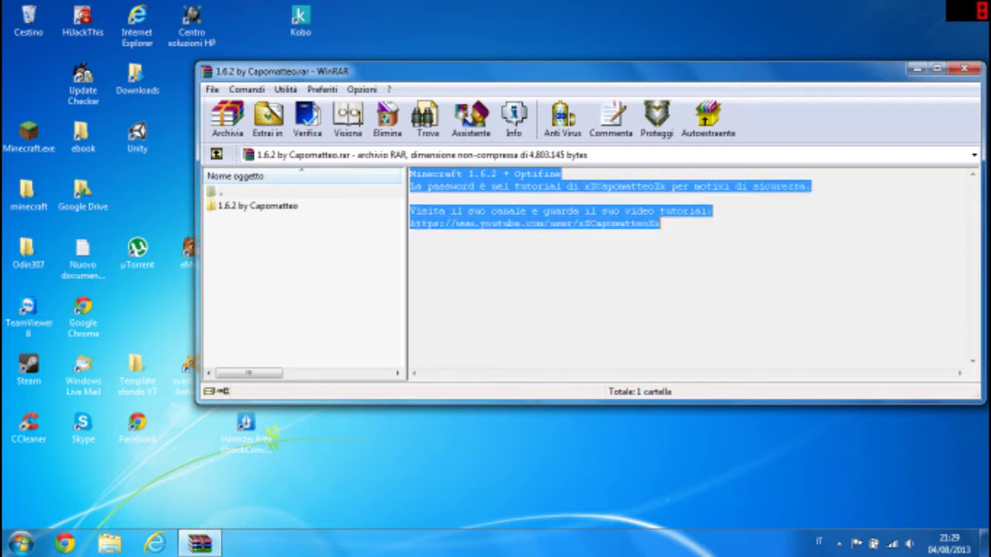
{"action": "left_click", "coordinate": [660, 224]}
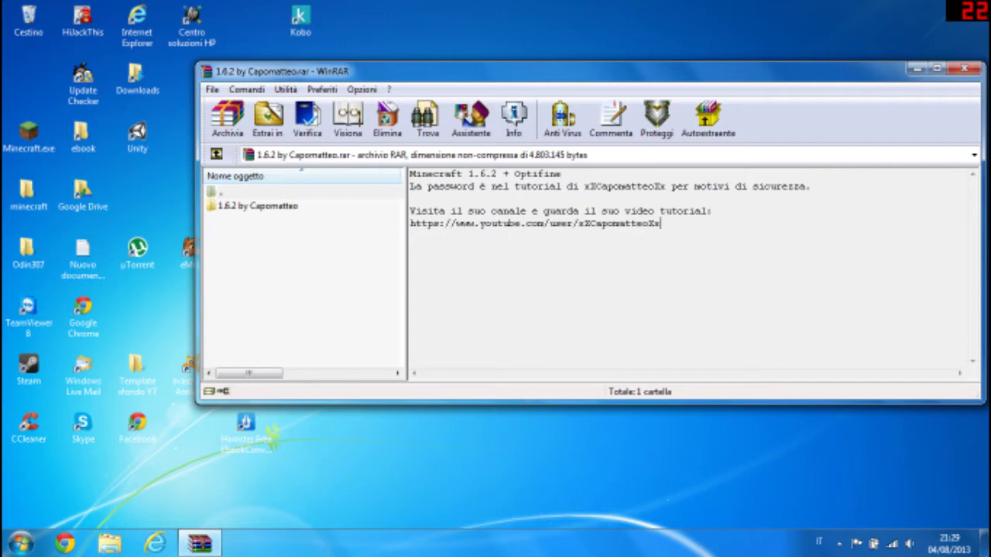
Inspect the files inside the archive's 1.6.2 by Capomatteo folder and return to the archive's root
{"action": "left_click", "coordinate": [277, 209]}
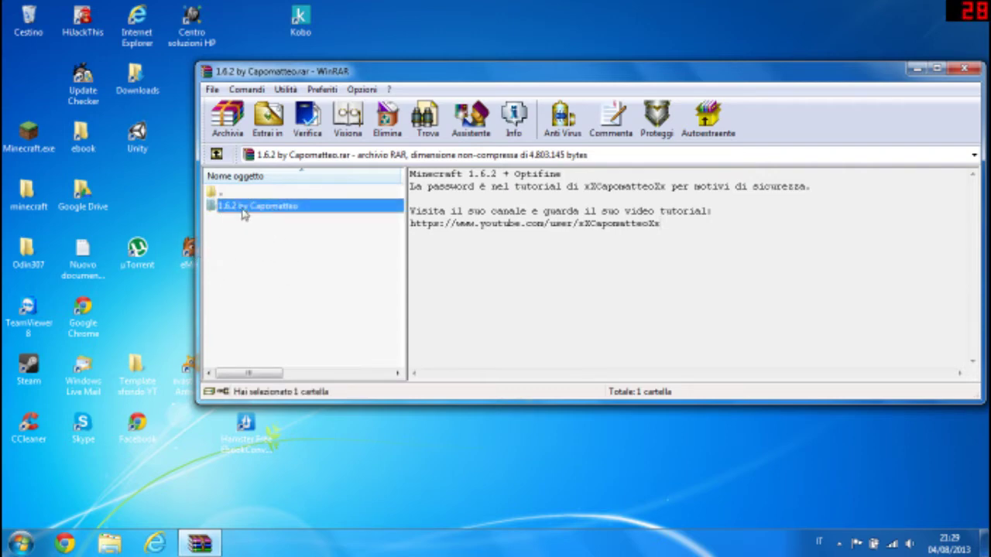
{"action": "double_click", "coordinate": [285, 207]}
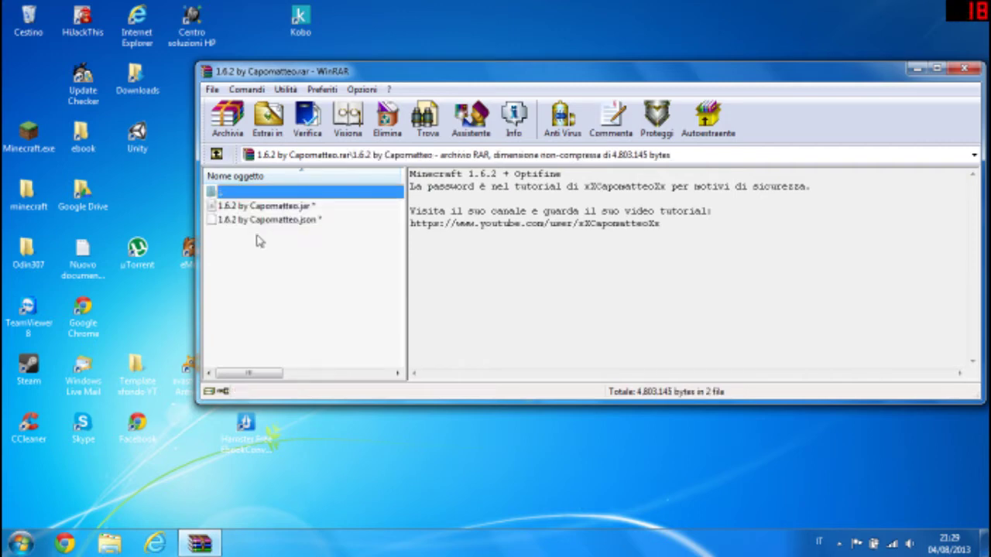
{"action": "double_click", "coordinate": [279, 195]}
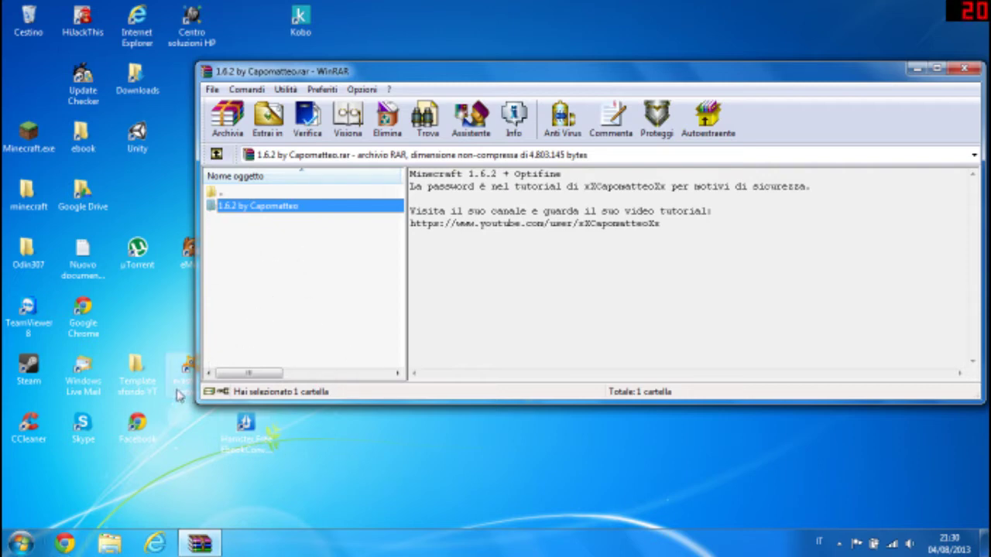
Switch to a new Windows Explorer window and go to the %appdata% location
{"action": "left_click", "coordinate": [115, 544]}
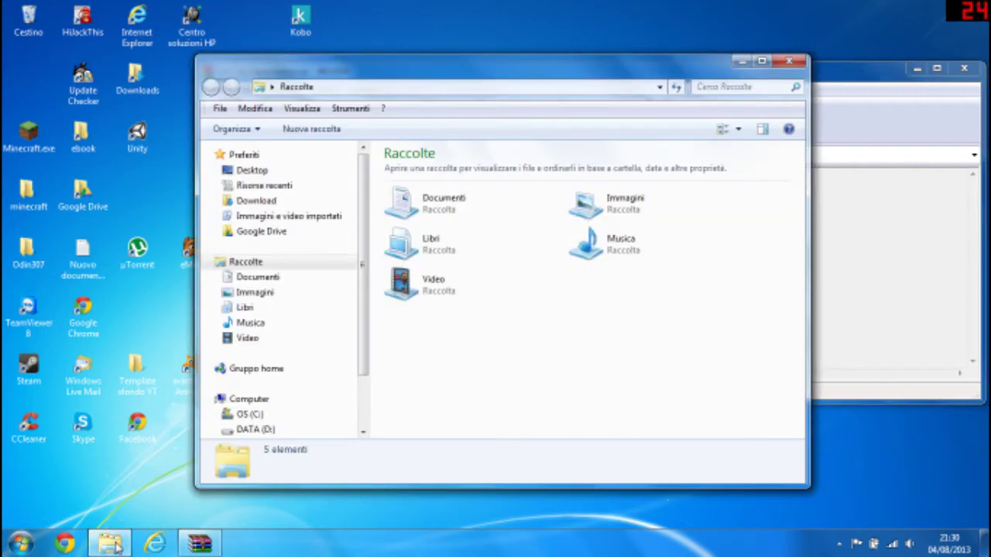
{"action": "left_click", "coordinate": [260, 87]}
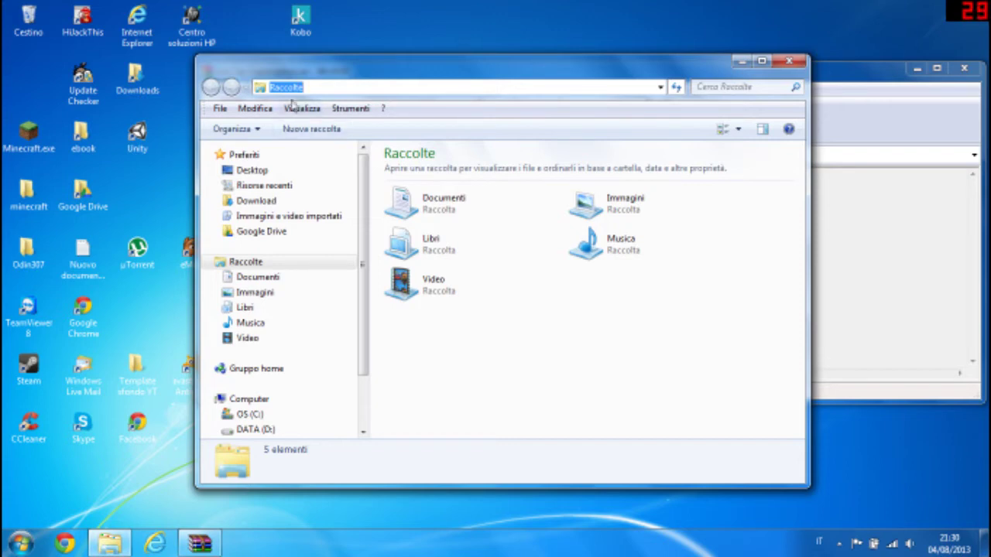
{"action": "type", "text": "%"}
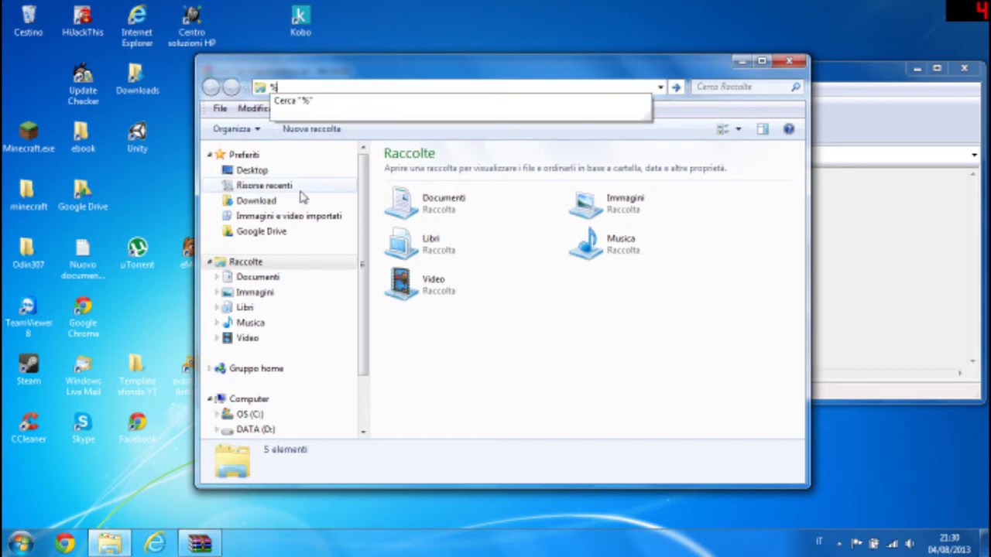
{"action": "type", "text": "appdata%"}
{"action": "key", "text": "Return"}
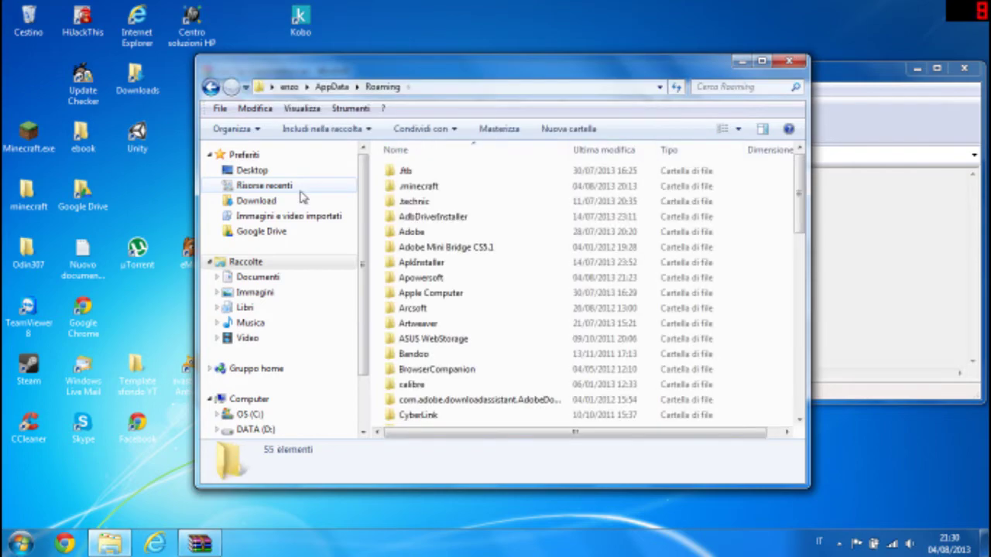
Open the .minecraft folder and go into its versions subfolder
{"action": "mouse_move", "coordinate": [799, 197]}
{"action": "left_mouse_down"}
{"action": "mouse_move", "coordinate": [778, 376]}
{"action": "mouse_move", "coordinate": [779, 199]}
{"action": "mouse_move", "coordinate": [793, 219]}
{"action": "mouse_move", "coordinate": [798, 200]}
{"action": "left_mouse_up"}
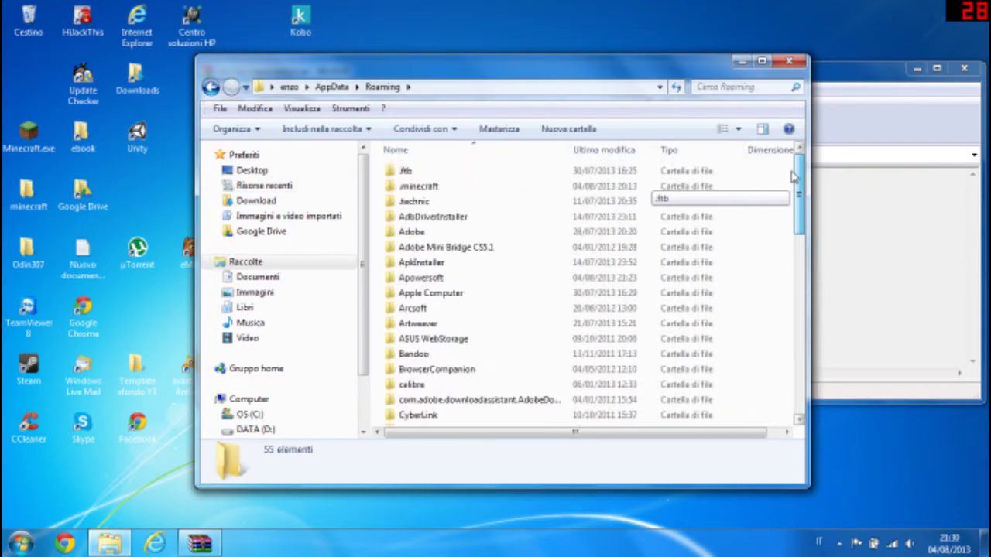
{"action": "double_click", "coordinate": [414, 190]}
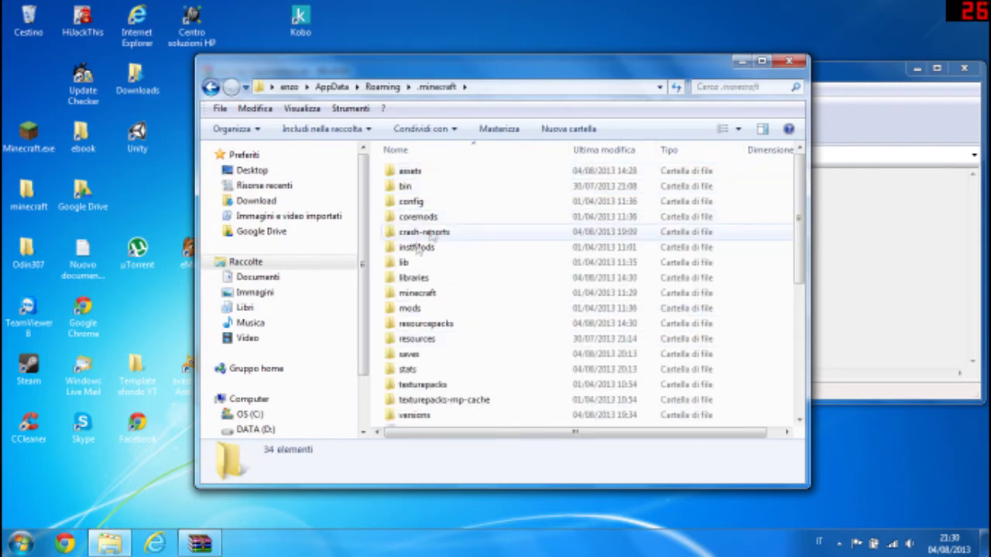
{"action": "left_click_drag", "start_coordinate": [795, 209], "coordinate": [802, 180]}
{"action": "scroll", "coordinate": [694, 277], "scroll_direction": "down", "scroll_amount": 6}
{"action": "scroll", "coordinate": [692, 281], "scroll_direction": "up", "scroll_amount": 6}
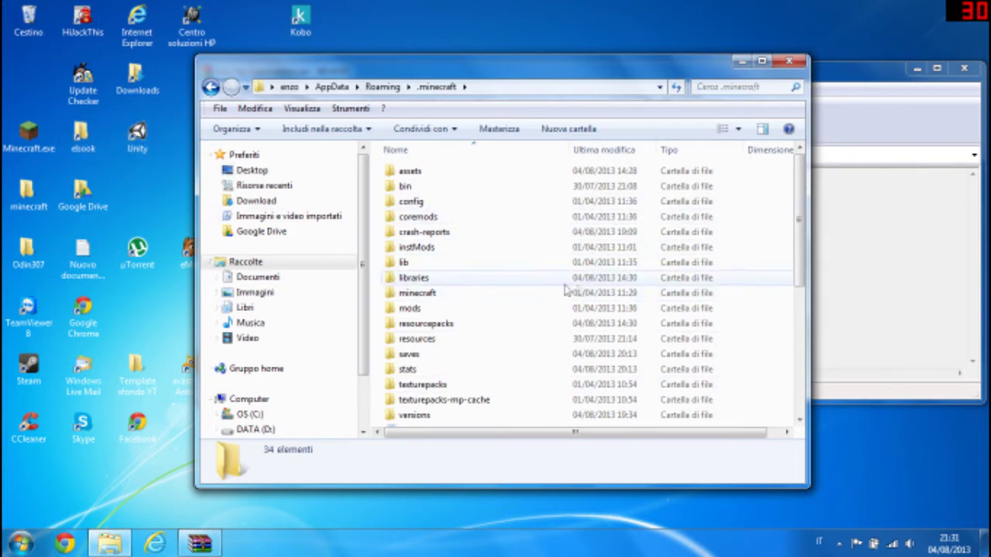
{"action": "left_click_drag", "start_coordinate": [802, 218], "coordinate": [803, 243]}
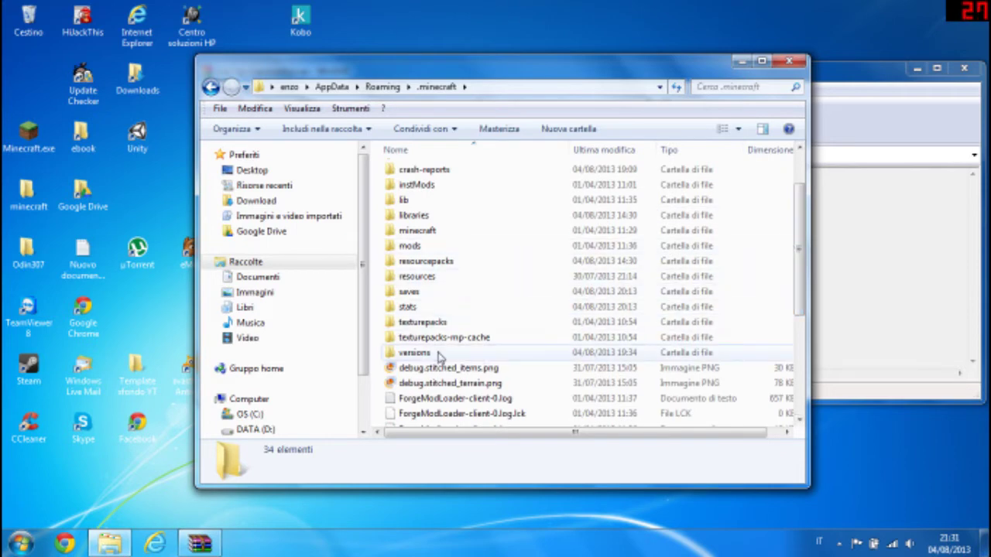
{"action": "double_click", "coordinate": [414, 352]}
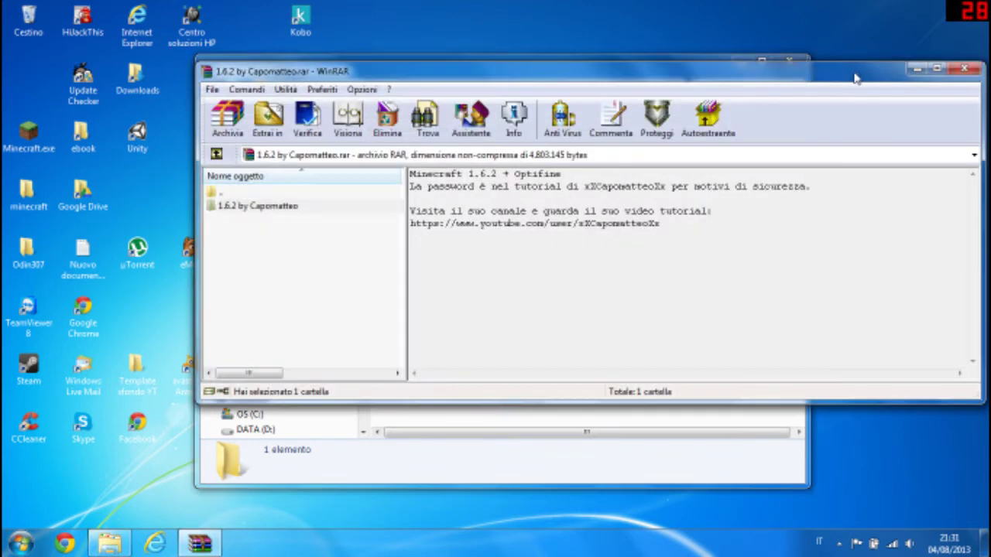
Extract the 1.6.2 by Capomatteo folder from the archive into the versions folder, entering the archive password
{"action": "left_click_drag", "start_coordinate": [867, 76], "coordinate": [894, 79]}
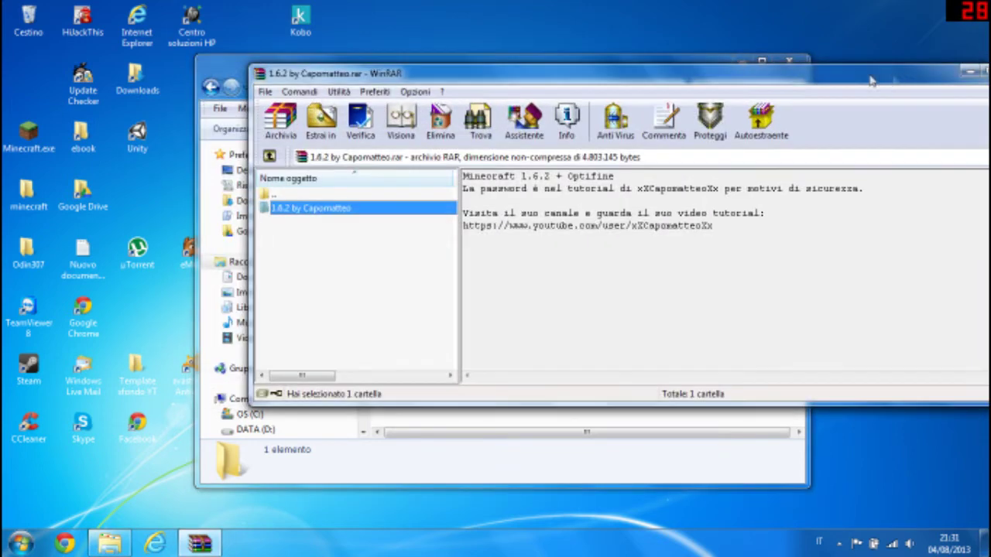
{"action": "key", "text": "super+Right"}
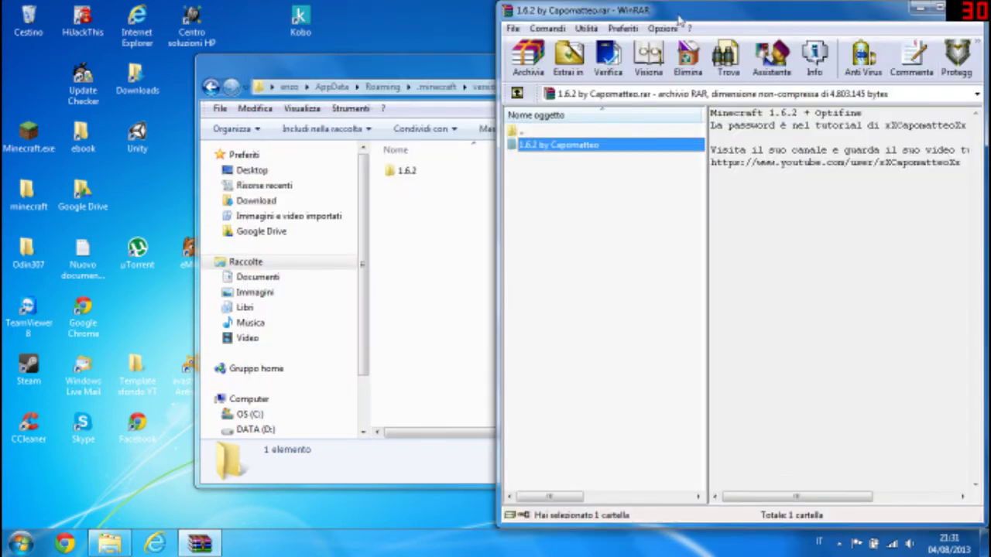
{"action": "left_click_drag", "start_coordinate": [558, 157], "coordinate": [425, 226]}
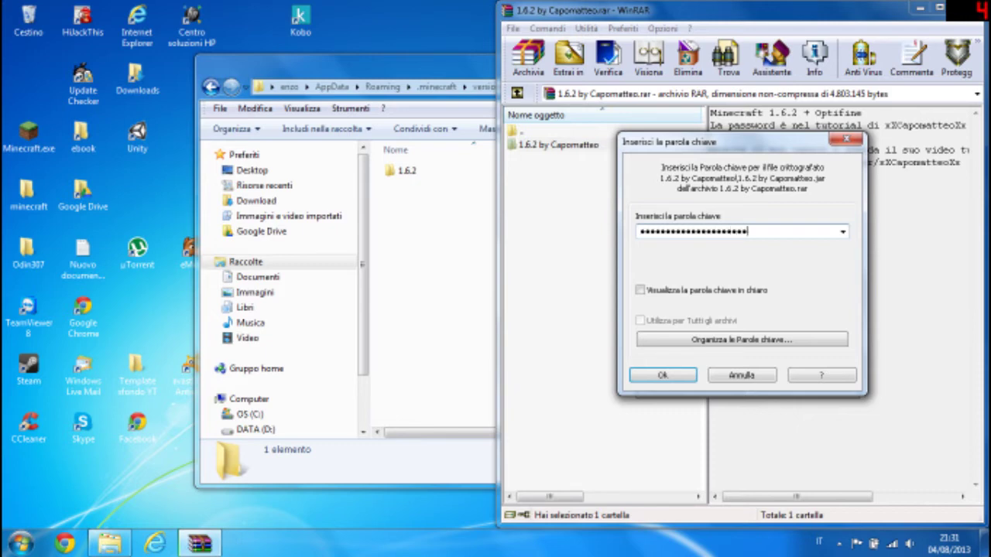
{"action": "left_click", "coordinate": [661, 376]}
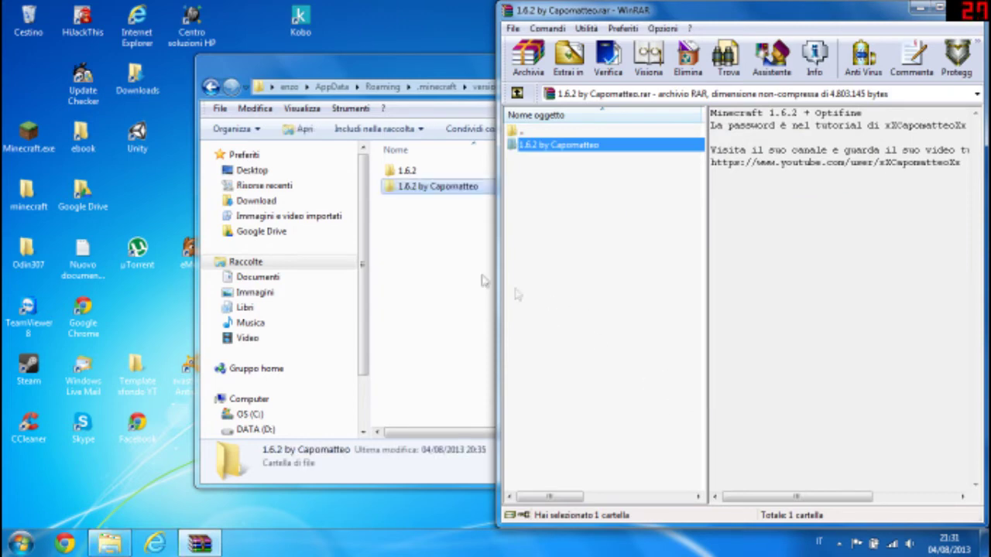
Bring the versions folder window to the front and check the 1.6.2 and 1.6.2 by Capomatteo folders
{"action": "double_click", "coordinate": [418, 67]}
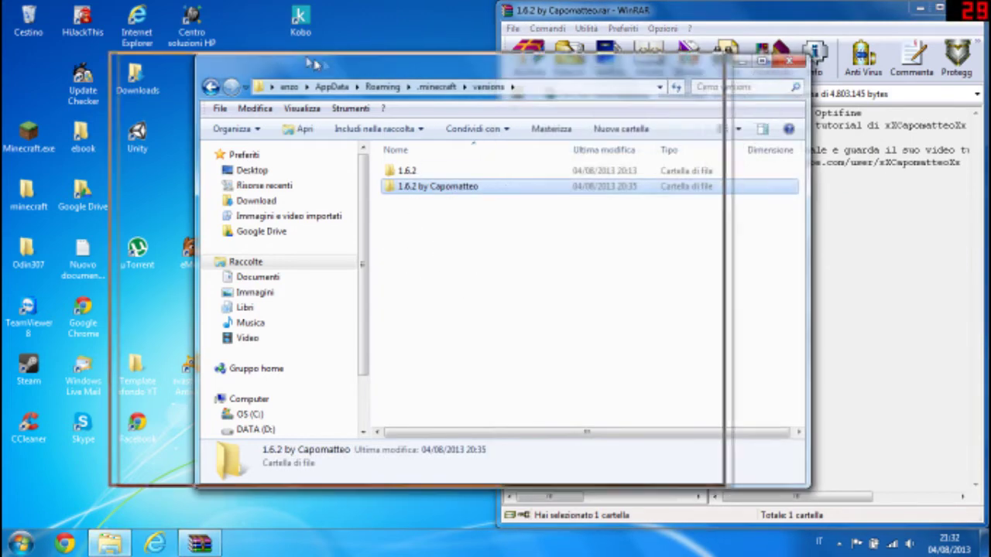
{"action": "left_click", "coordinate": [445, 262]}
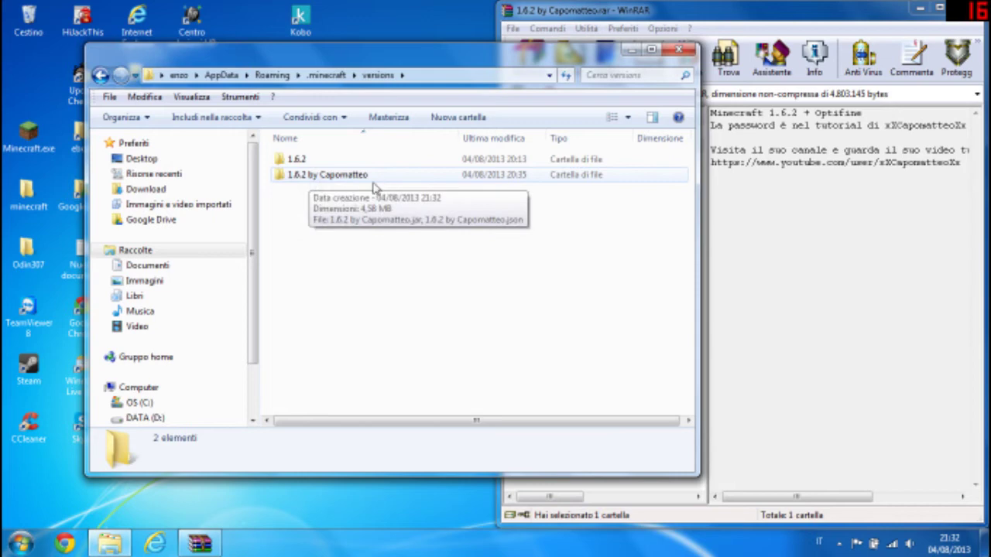
{"action": "left_click", "coordinate": [314, 161]}
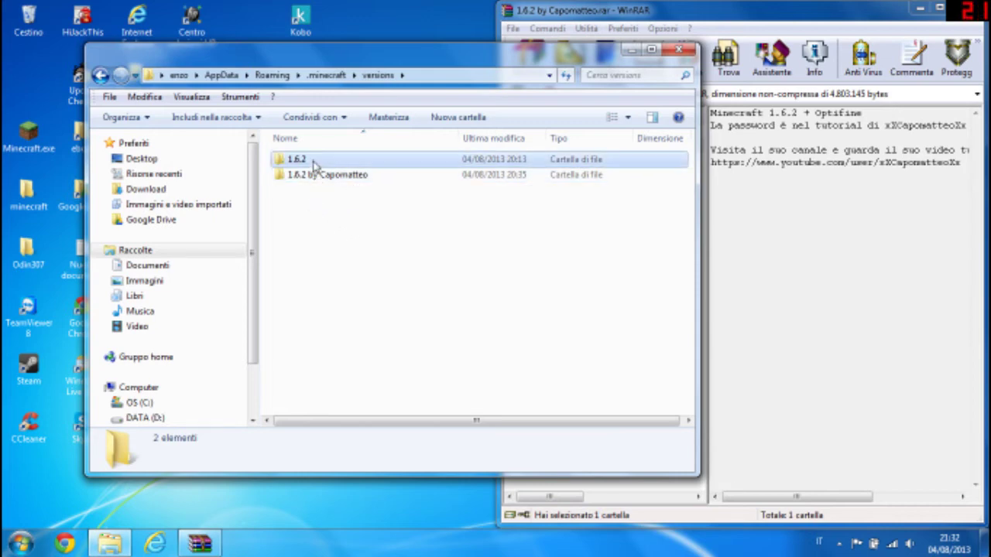
{"action": "left_click", "coordinate": [329, 201]}
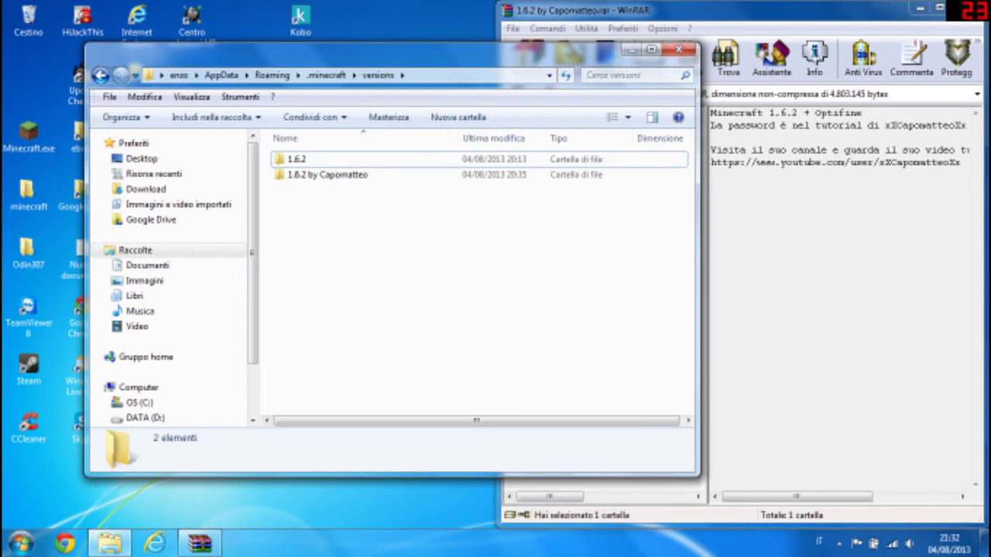
Close the archive and versions folder windows, and start Minecraft.exe from the desktop, allowing it to run
{"action": "left_click_drag", "start_coordinate": [743, 15], "coordinate": [325, 93]}
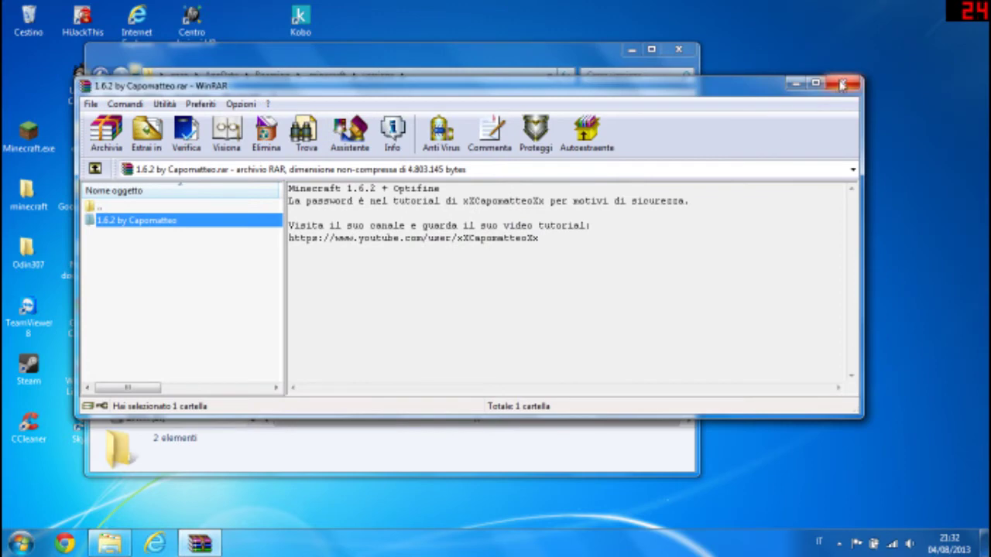
{"action": "left_click", "coordinate": [842, 84]}
{"action": "left_click", "coordinate": [679, 51]}
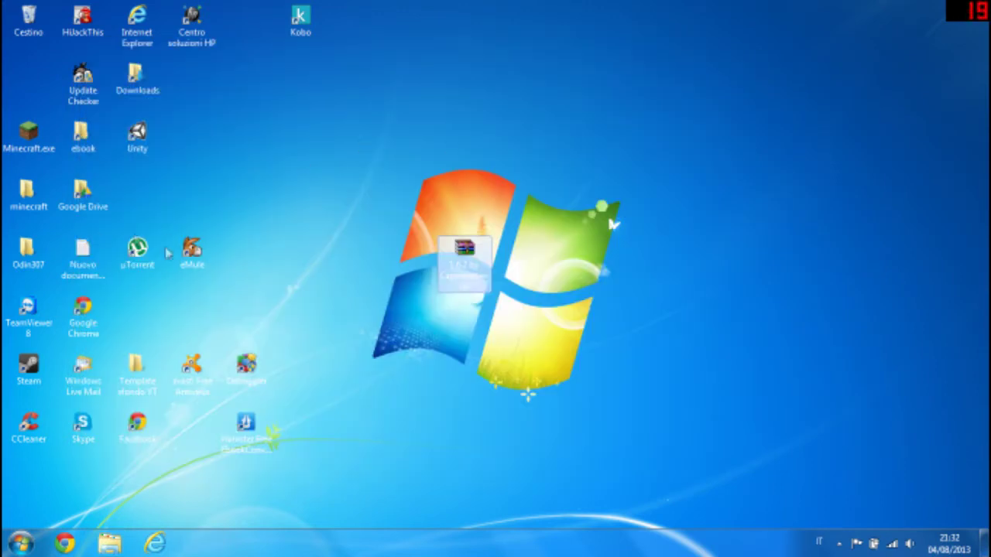
{"action": "double_click", "coordinate": [28, 135]}
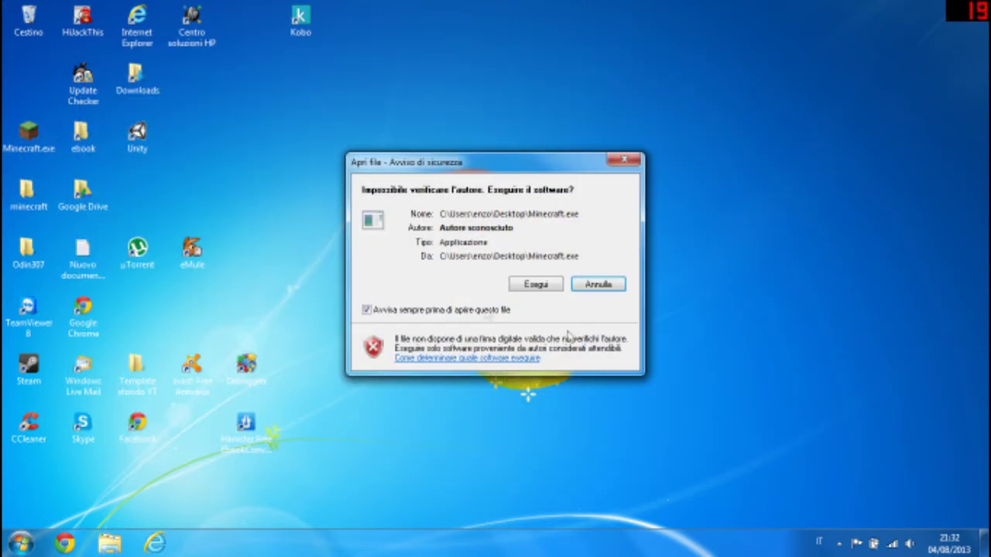
{"action": "left_click", "coordinate": [541, 284]}
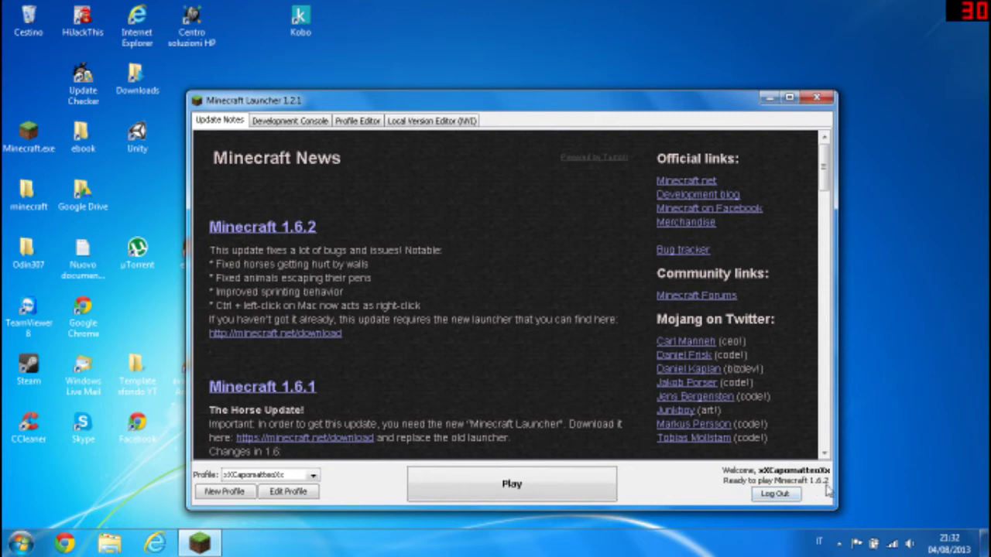
Edit the current launcher profile to use version release 1.6.2 by Capomatteo and save the profile
{"action": "left_click", "coordinate": [299, 497]}
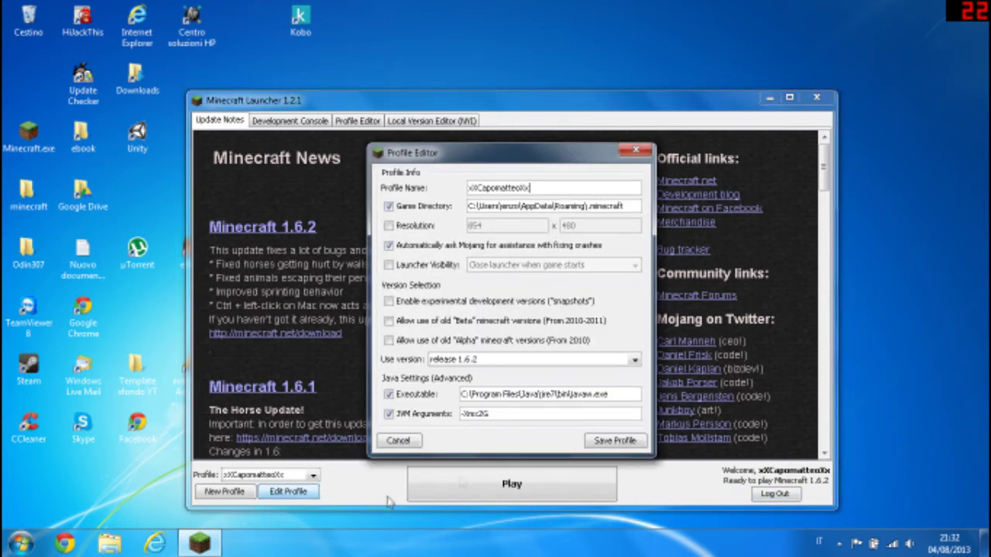
{"action": "left_click", "coordinate": [470, 360]}
{"action": "left_click", "coordinate": [486, 373]}
{"action": "left_click", "coordinate": [635, 365]}
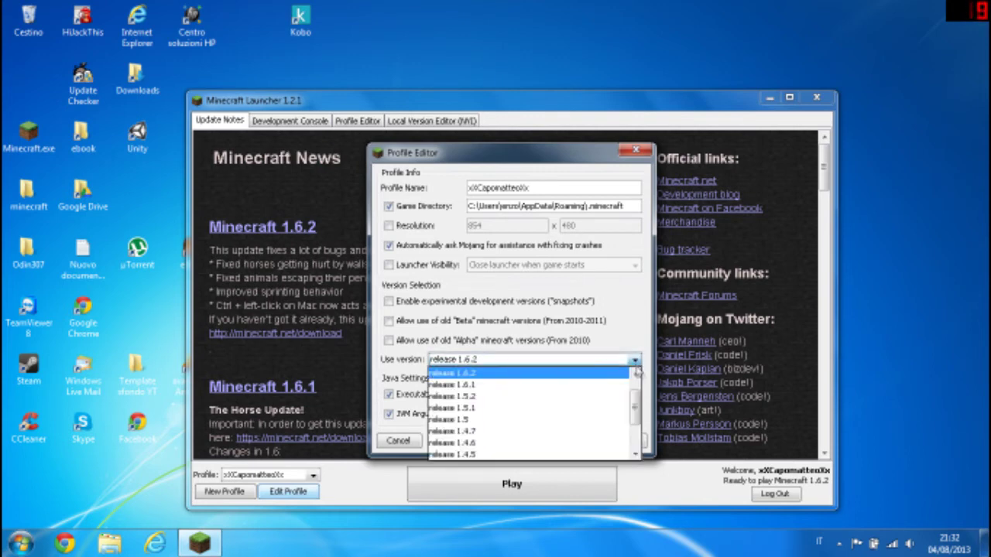
{"action": "left_click_drag", "start_coordinate": [640, 411], "coordinate": [640, 401]}
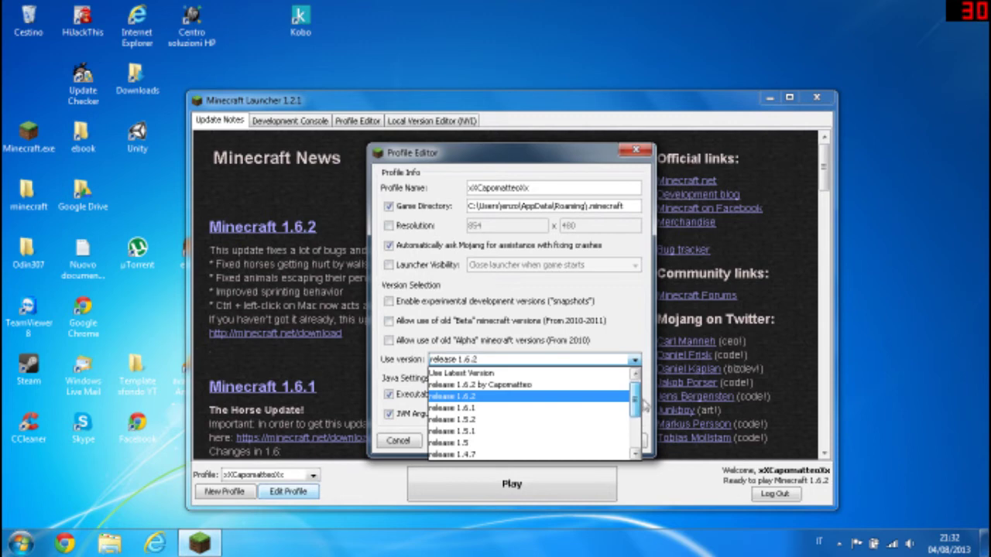
{"action": "left_click", "coordinate": [529, 387]}
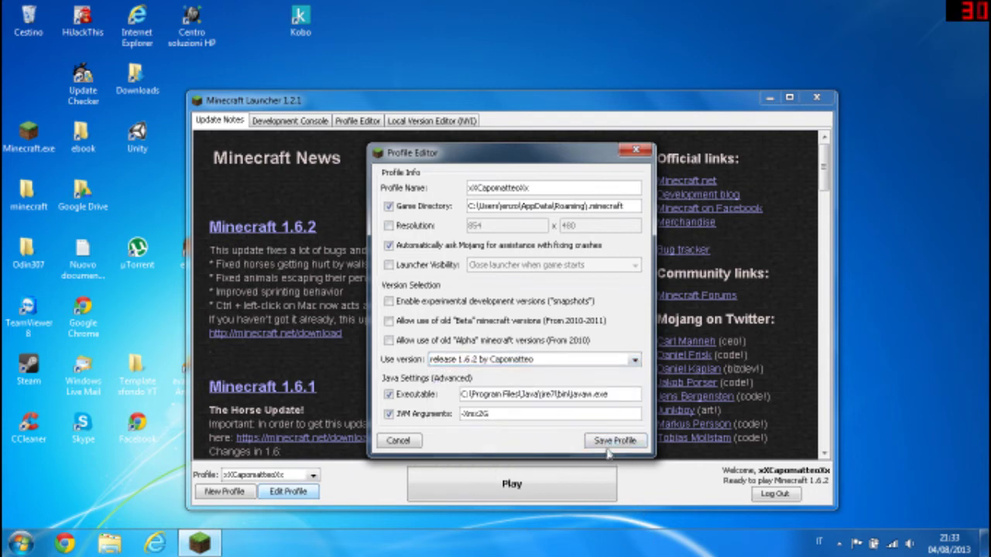
{"action": "left_click", "coordinate": [636, 447]}
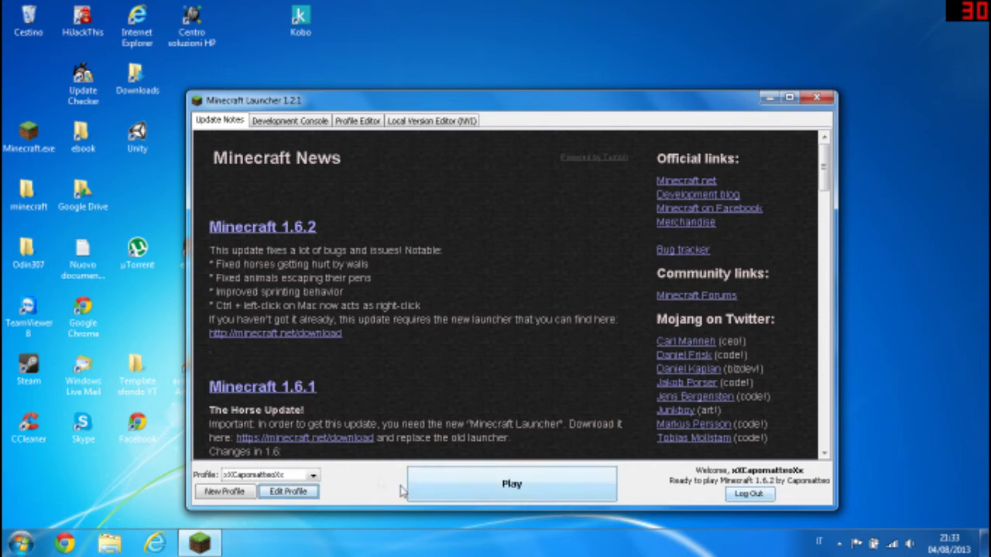
Launch the game from the launcher and open its video settings to review the graphics, render distance and performance options
{"action": "left_click", "coordinate": [497, 497]}
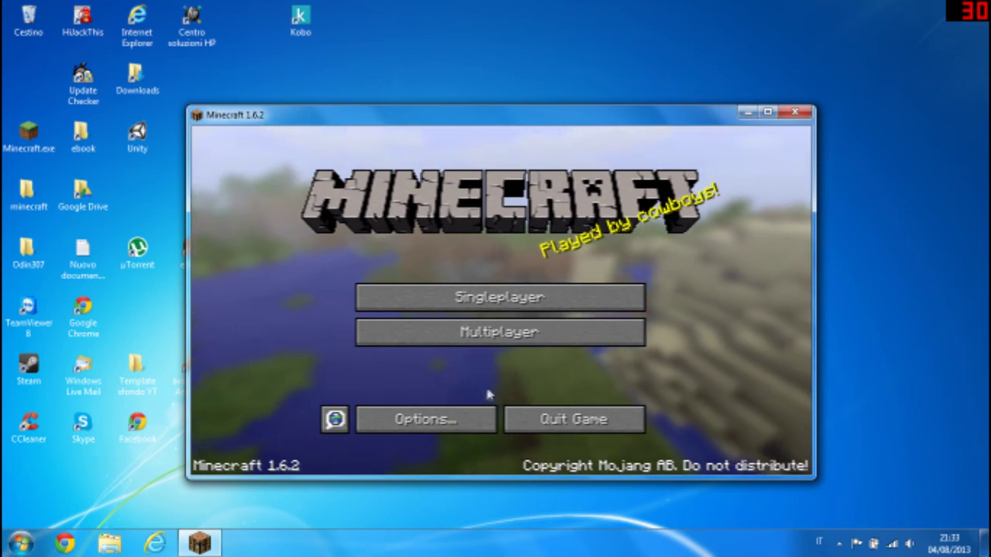
{"action": "left_click", "coordinate": [464, 418]}
{"action": "left_click", "coordinate": [424, 342]}
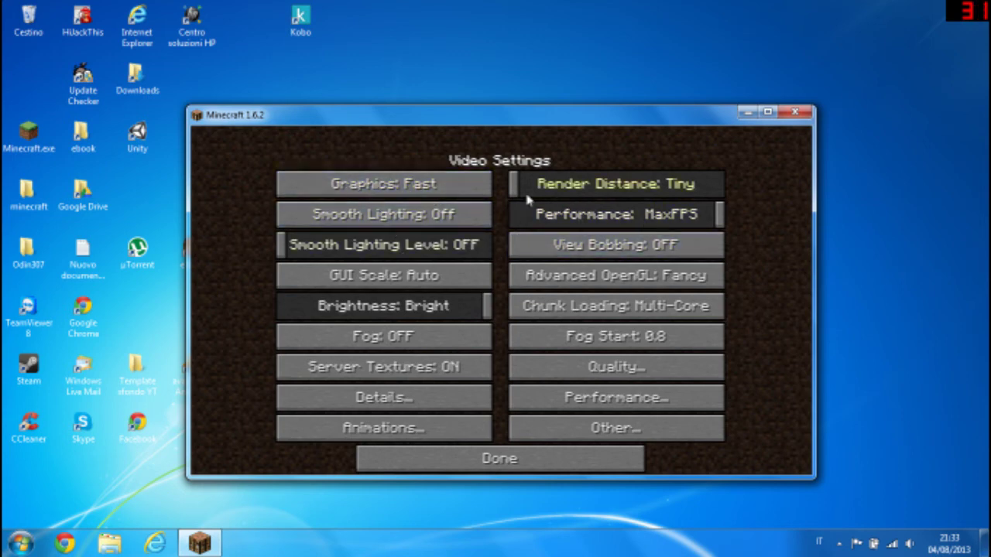
{"action": "left_click_drag", "start_coordinate": [514, 184], "coordinate": [334, 178]}
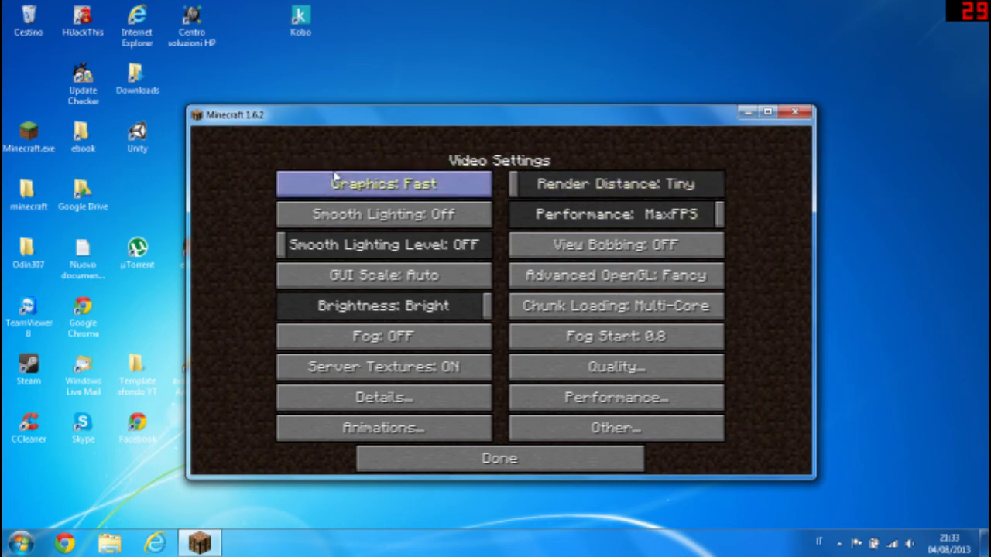
{"action": "mouse_move", "coordinate": [533, 203]}
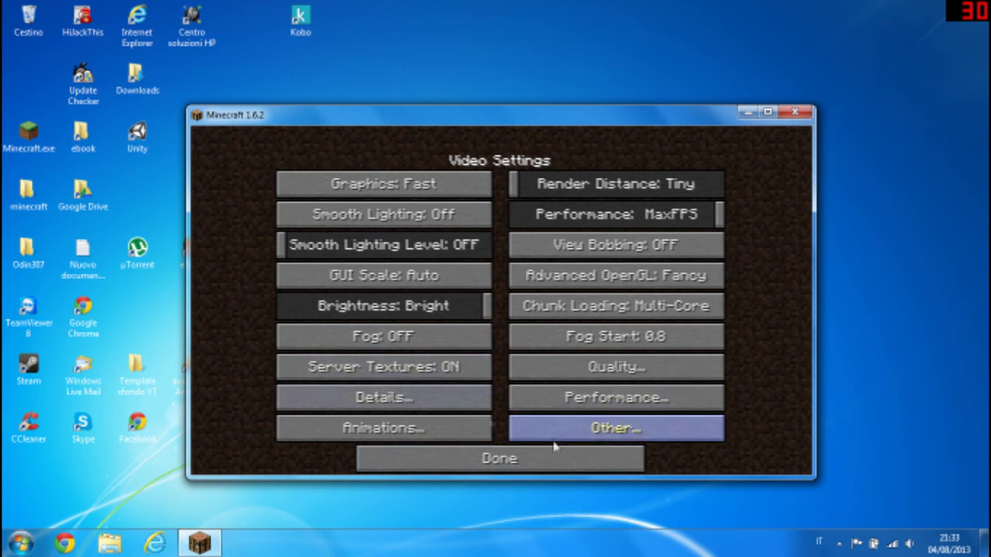
Check the Quality video settings and return to the game's title screen
{"action": "left_click", "coordinate": [597, 374]}
{"action": "left_click", "coordinate": [542, 458]}
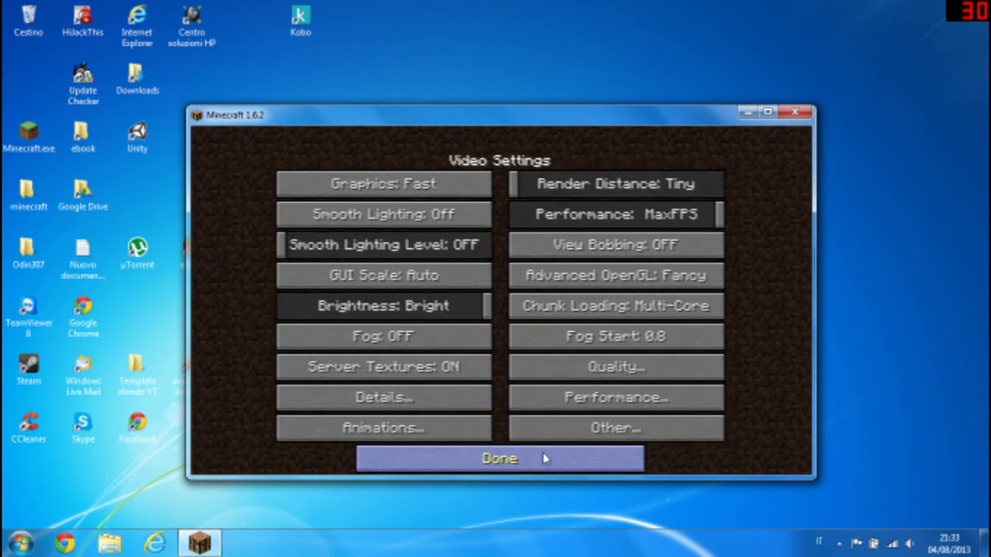
{"action": "left_click", "coordinate": [494, 456]}
{"action": "left_click", "coordinate": [490, 453]}
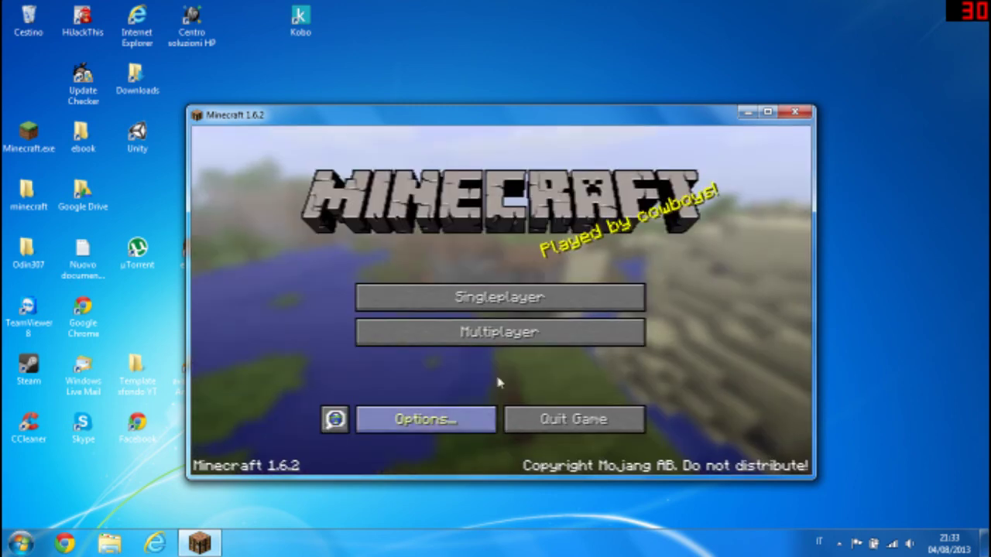
Create a new singleplayer world with the default settings, and pause and resume the game in it
{"action": "left_click", "coordinate": [469, 304]}
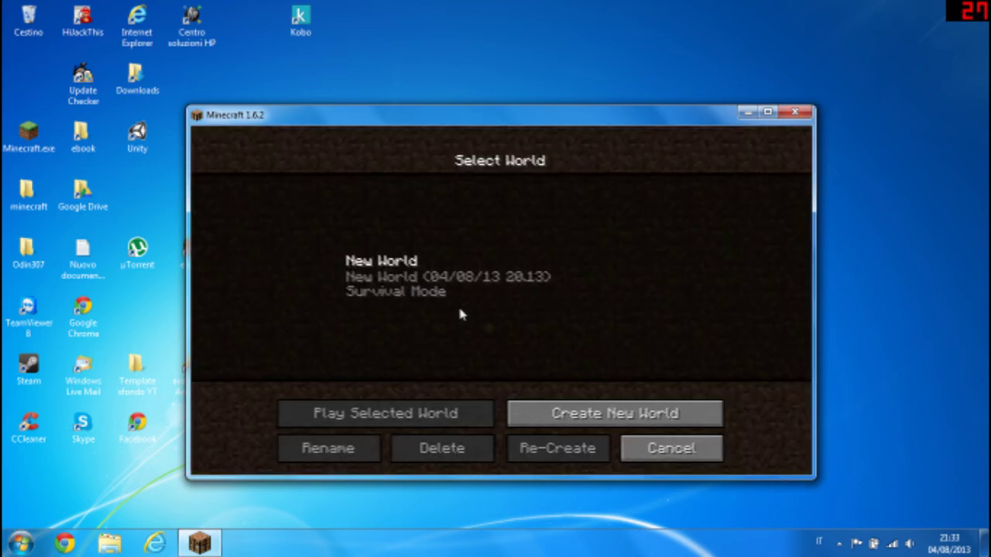
{"action": "left_click", "coordinate": [595, 413]}
{"action": "left_click", "coordinate": [406, 452]}
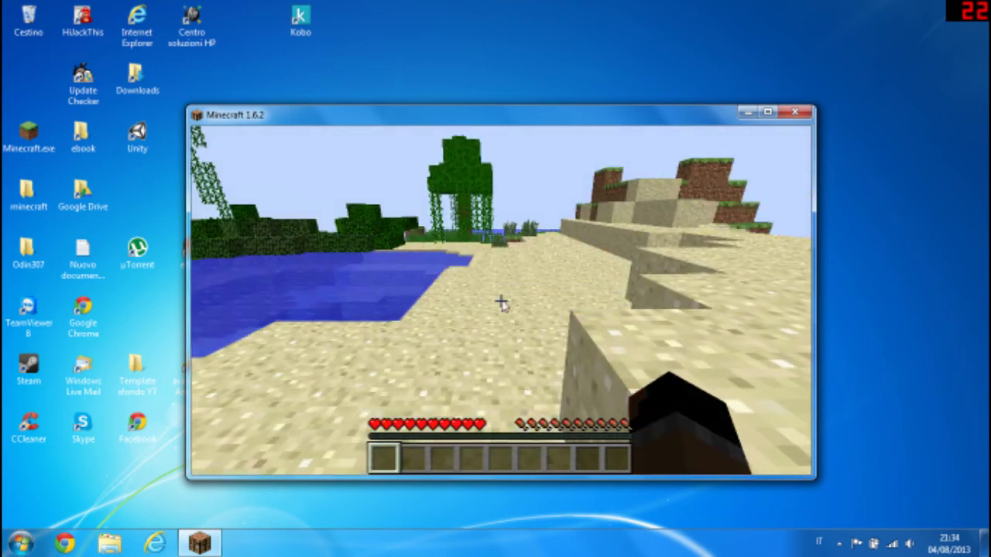
{"action": "key", "text": "Escape"}
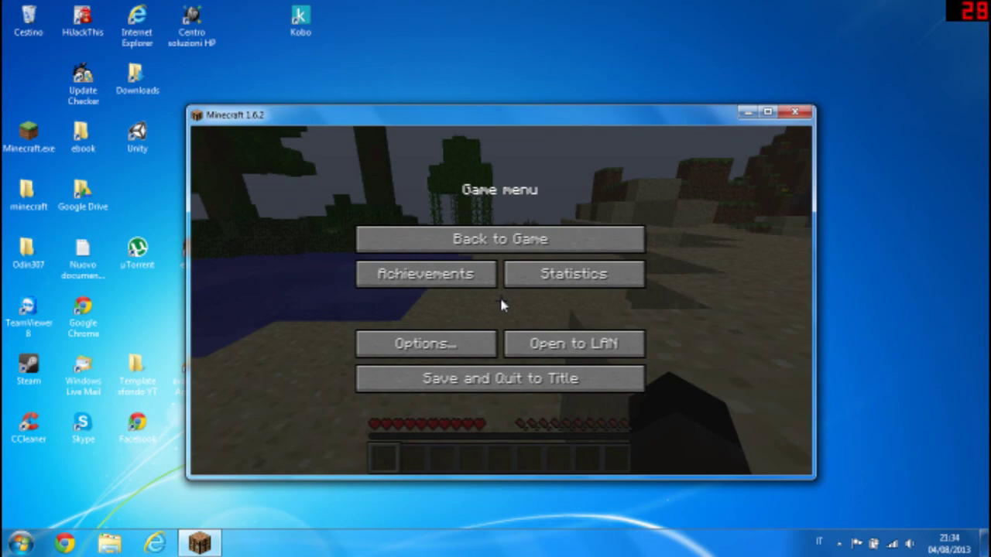
{"action": "key", "text": "Escape"}
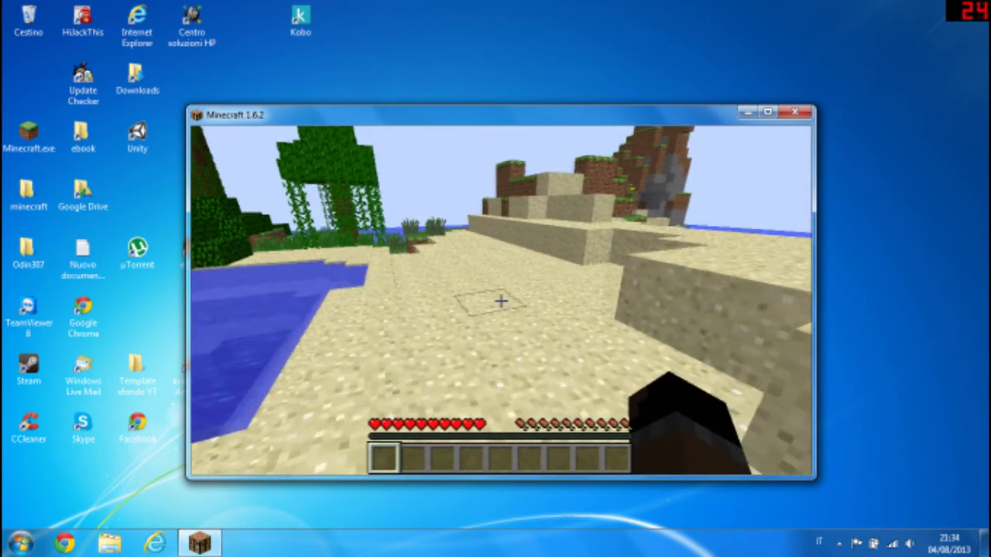